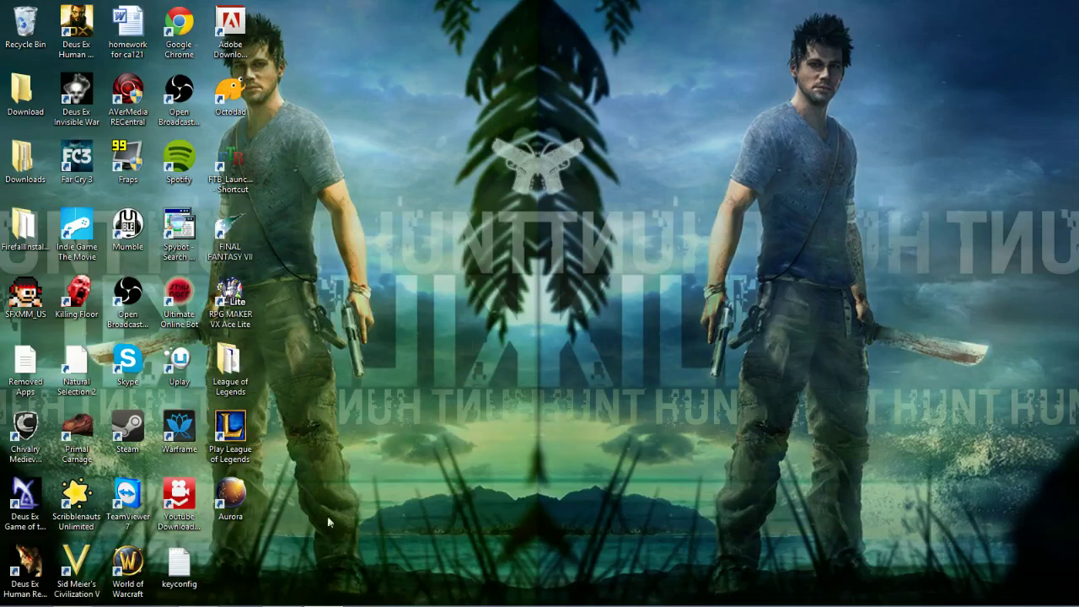
Restore RECentral and open the live PS3 preview on its capture page with the Console 720 profile
click(228, 597)
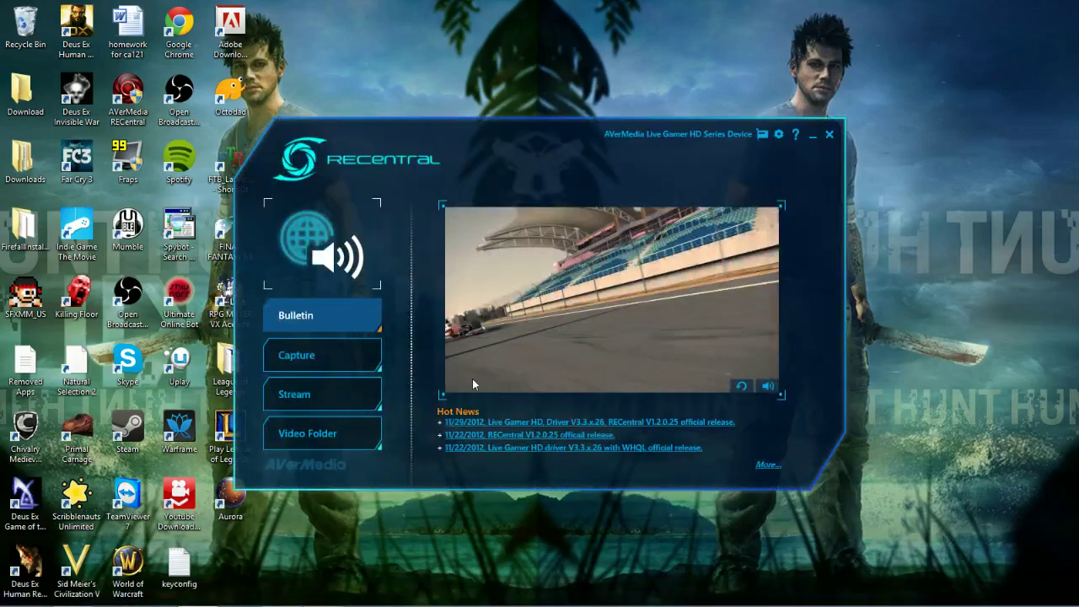
click(326, 359)
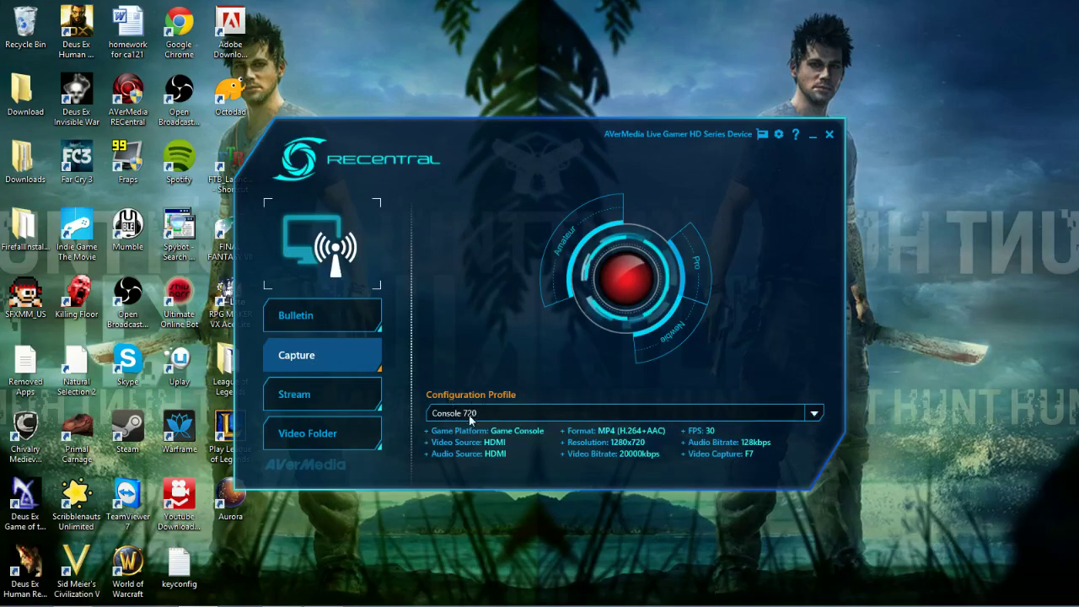
click(614, 305)
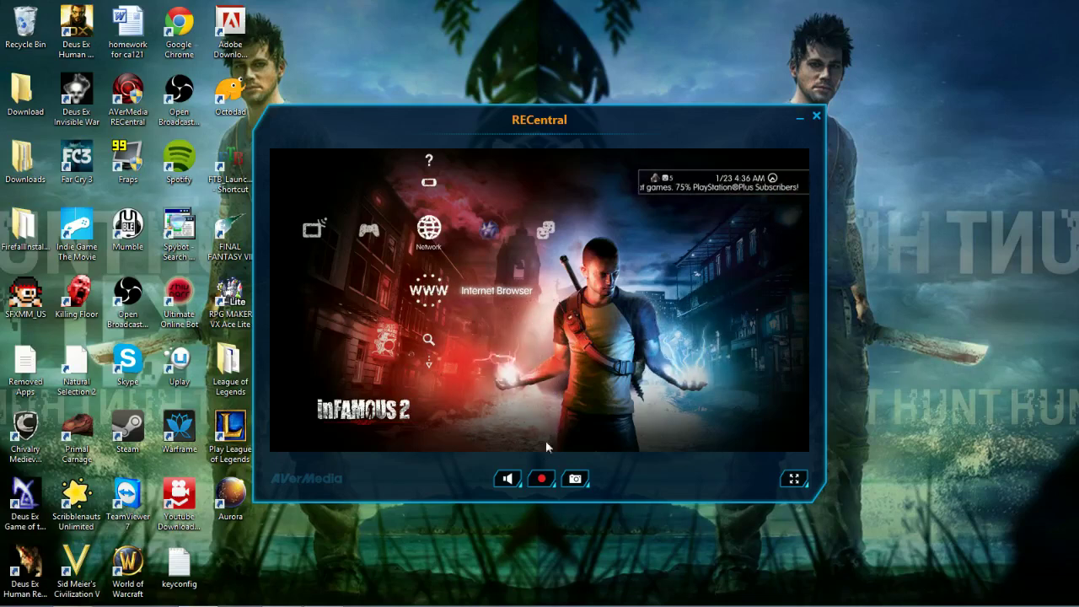
Try recording the PS3 feed, close the HDCP failure notice, and drag the OBS window on-screen
click(541, 479)
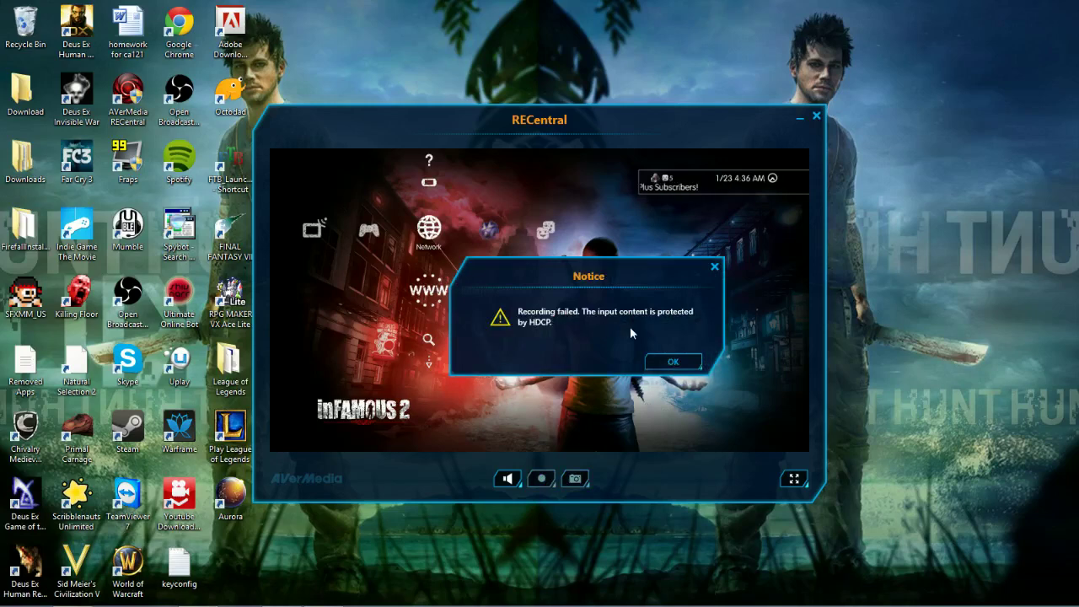
click(660, 369)
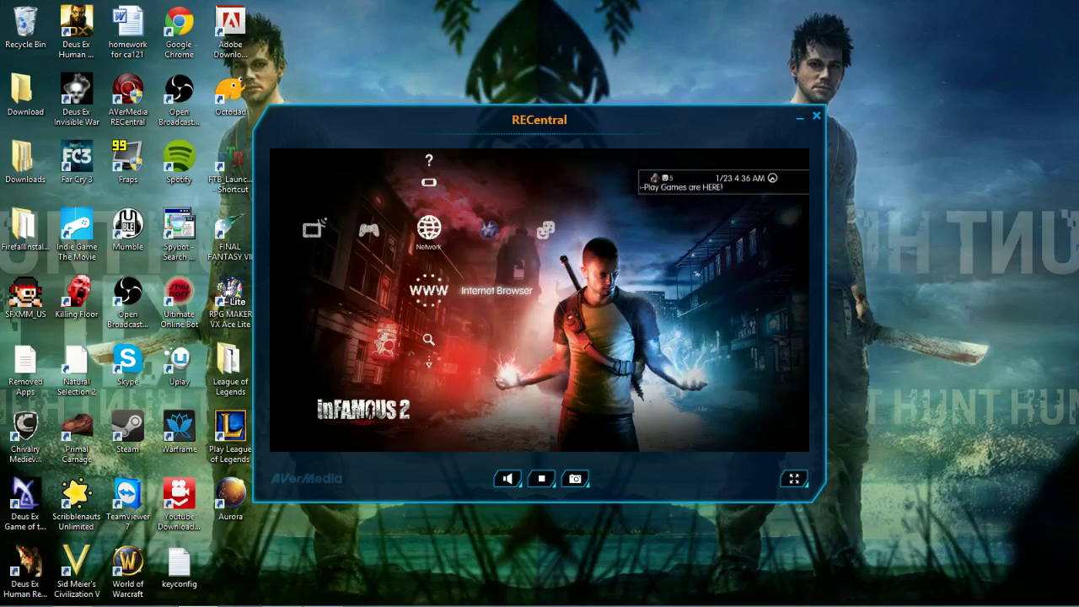
drag(1078, 36, 502, 58)
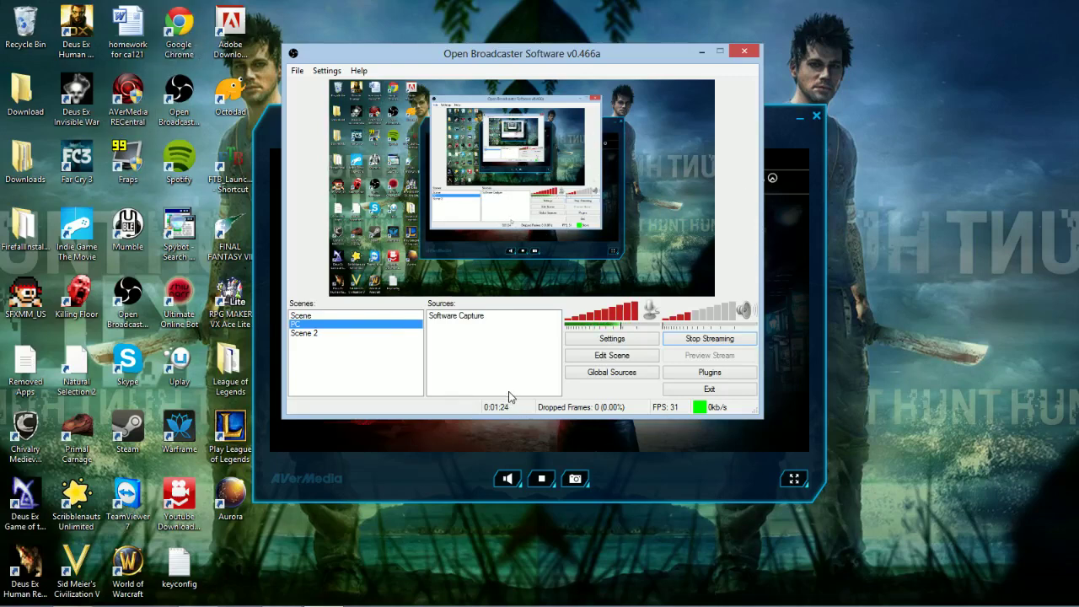
right_click(322, 372)
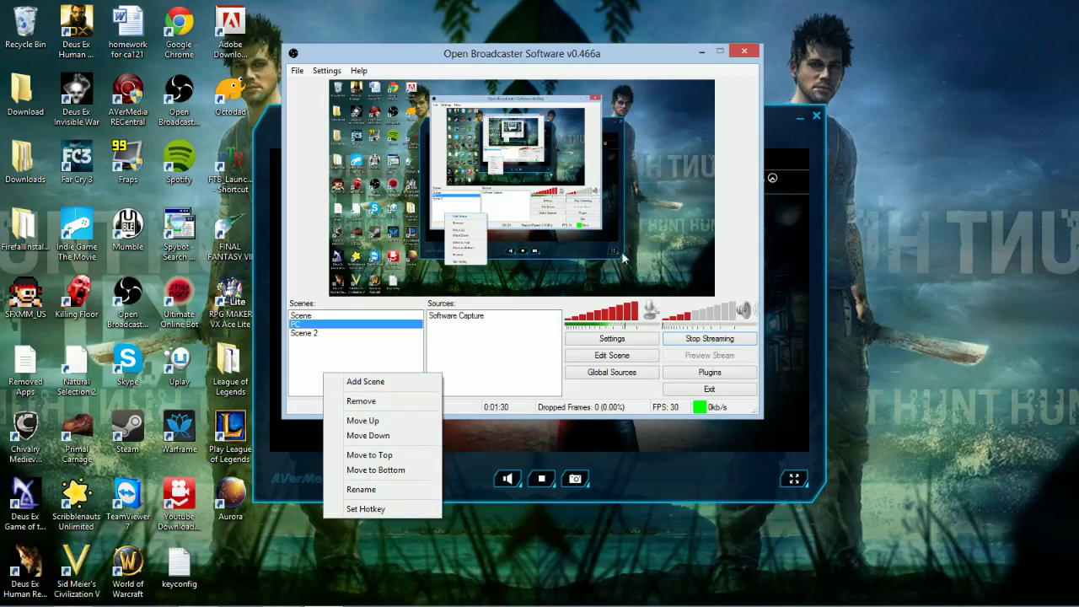
click(447, 387)
right_click(442, 341)
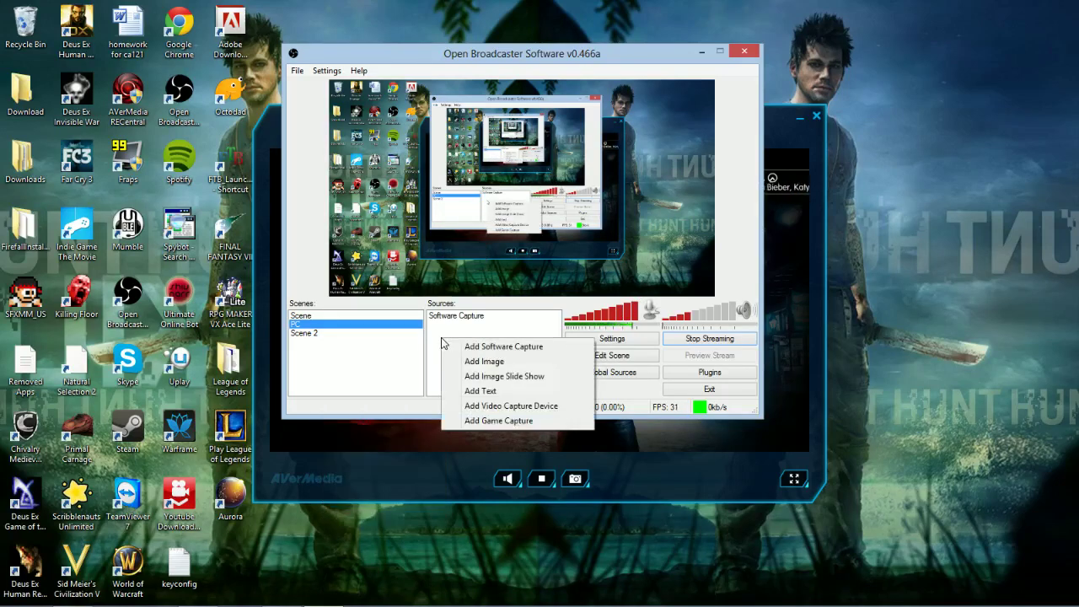
click(424, 413)
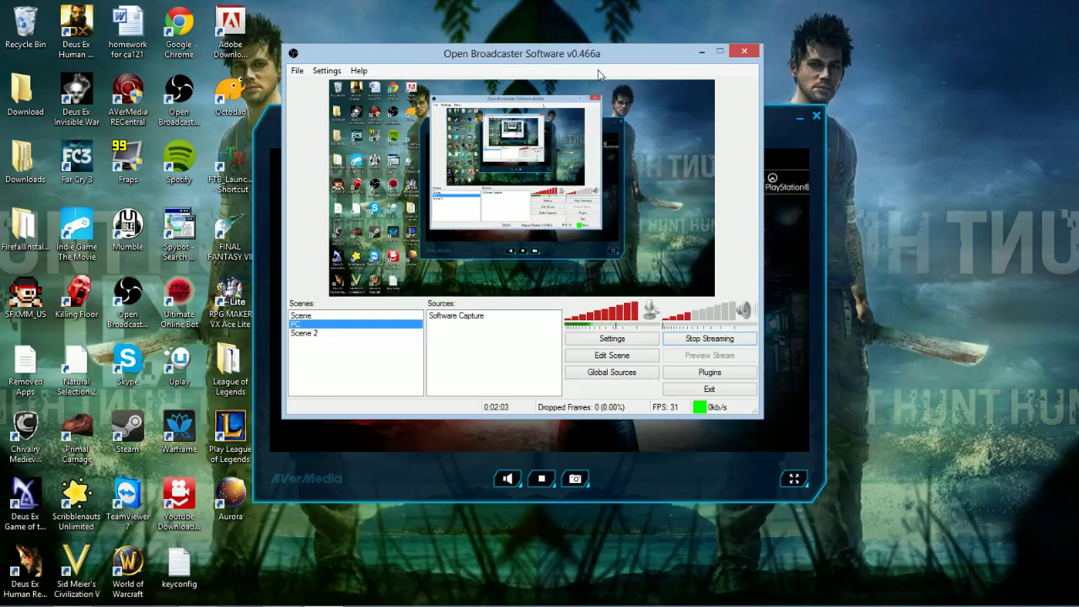
Minimize OBS and reposition the RECentral preview window so it is alone on the desktop
drag(582, 55, 897, 120)
click(1017, 118)
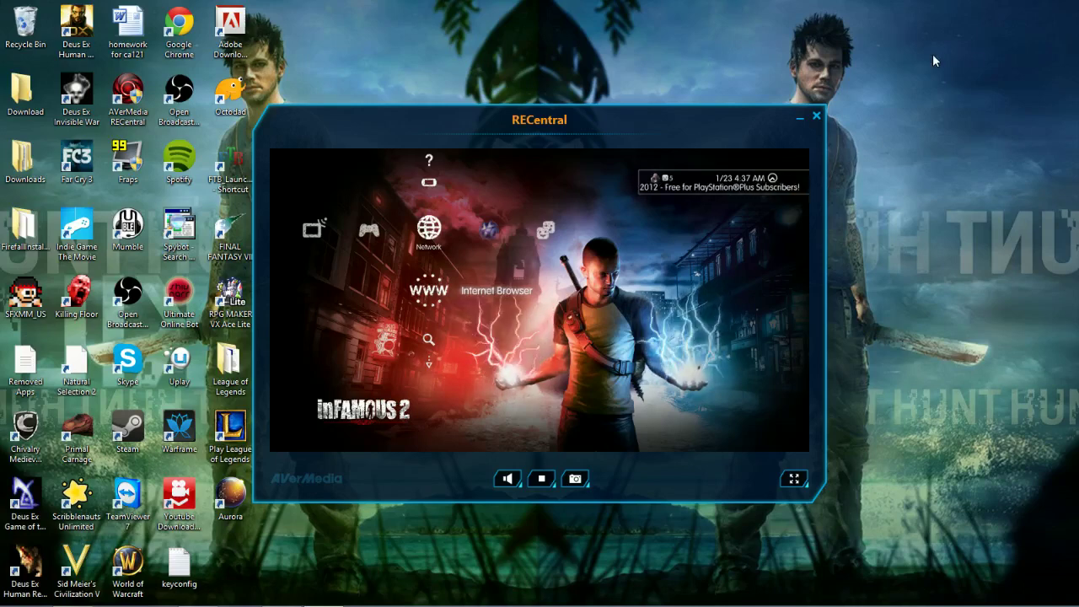
drag(543, 125, 628, 102)
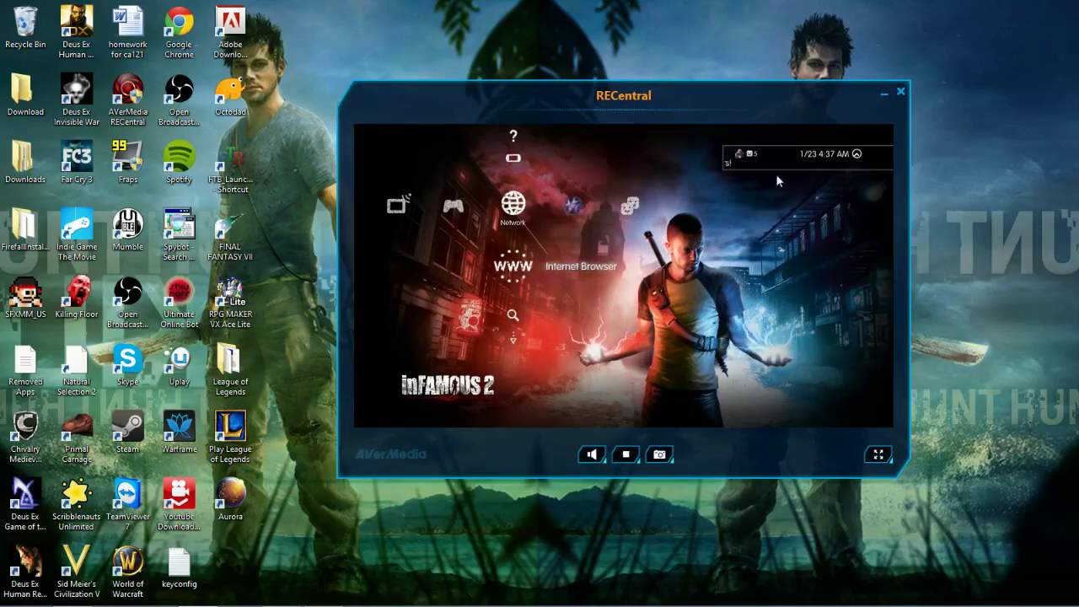
mouse_move(602, 104)
mouse_down()
mouse_move(555, 112)
mouse_move(539, 96)
mouse_up()
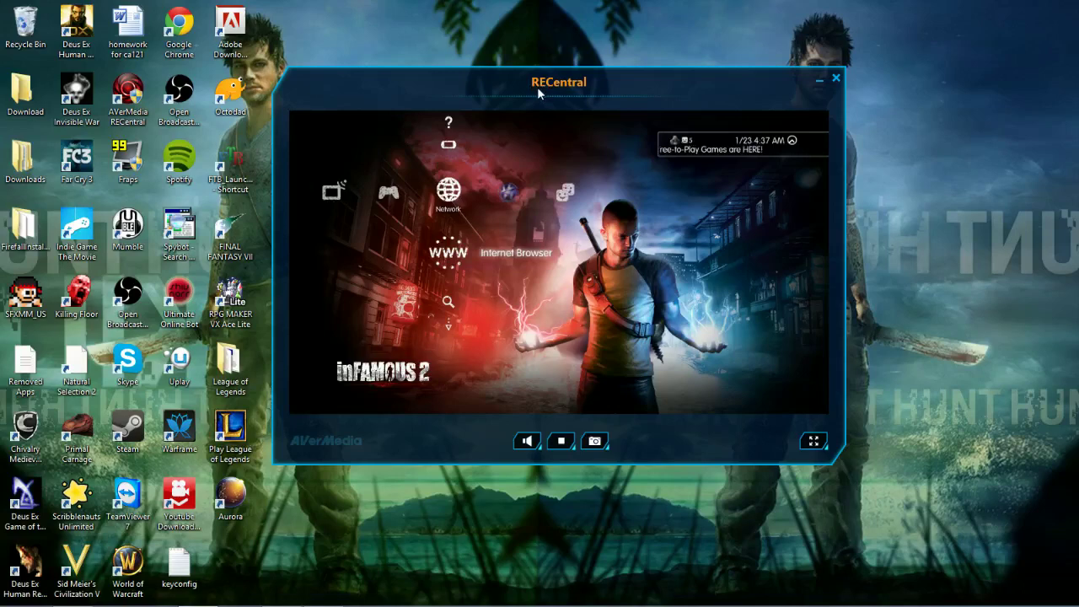
mouse_move(433, 75)
mouse_down()
mouse_move(454, 82)
mouse_move(446, 88)
mouse_up()
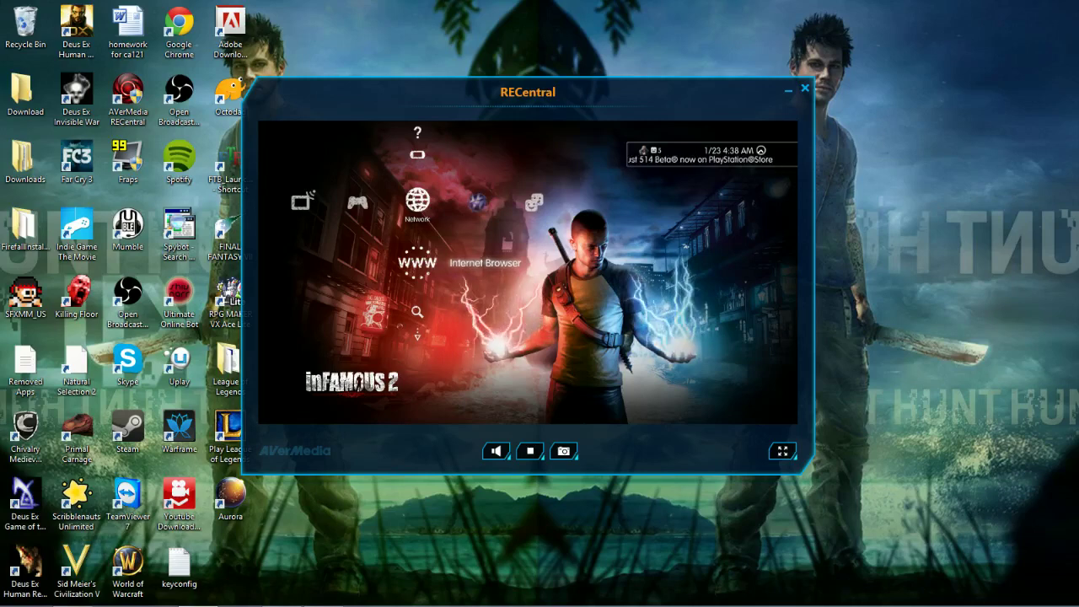
click(782, 453)
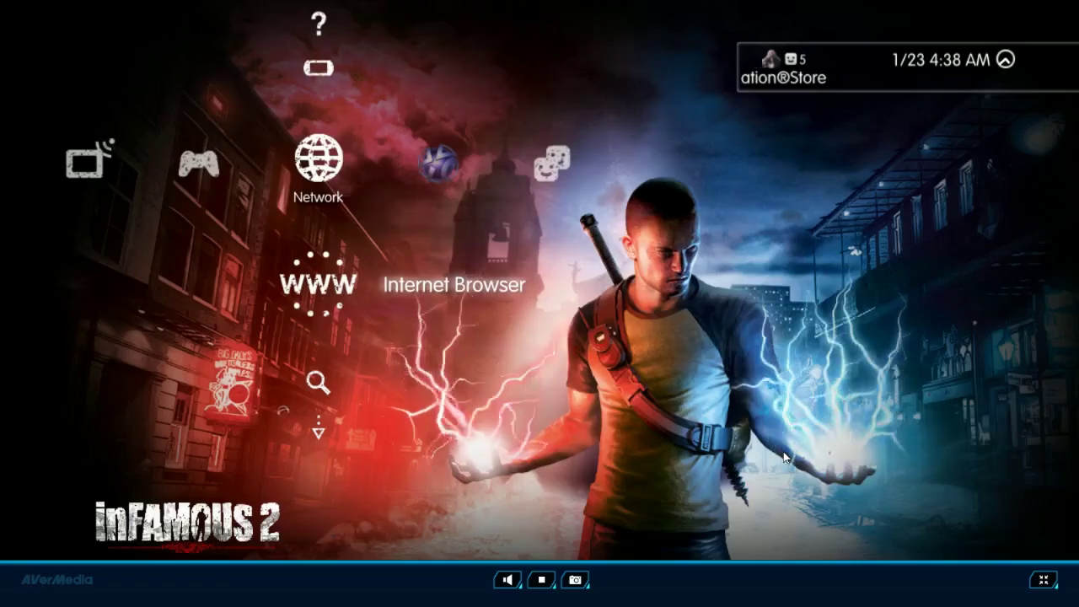